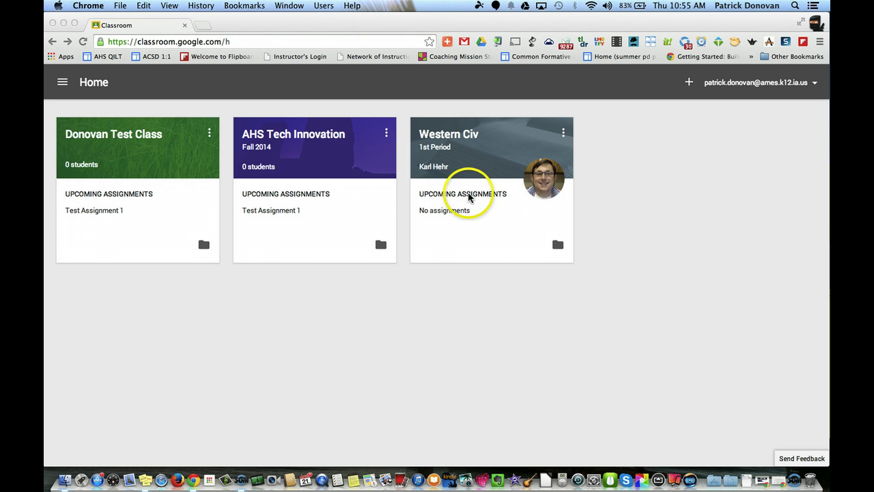
left_click(594, 213)
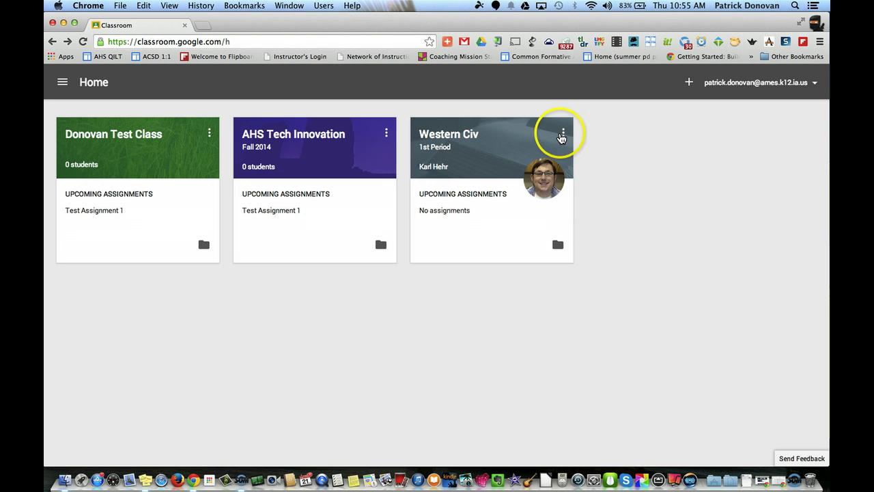
left_click(563, 133)
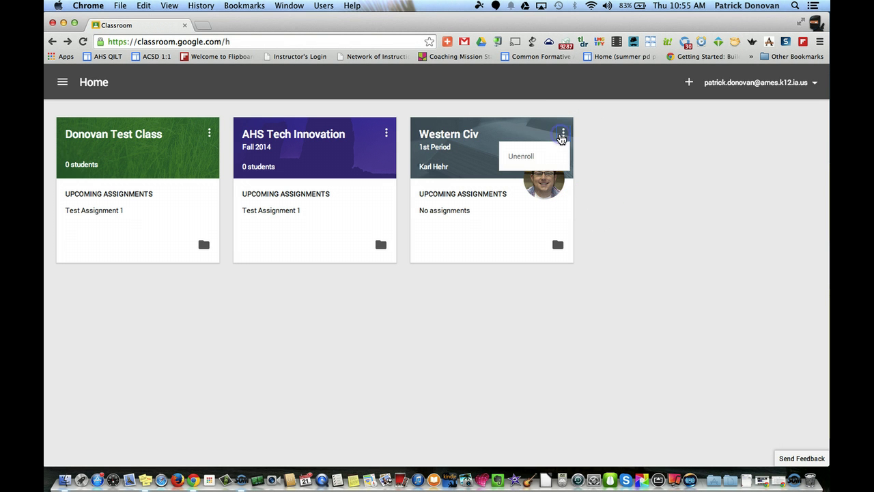
left_click(593, 165)
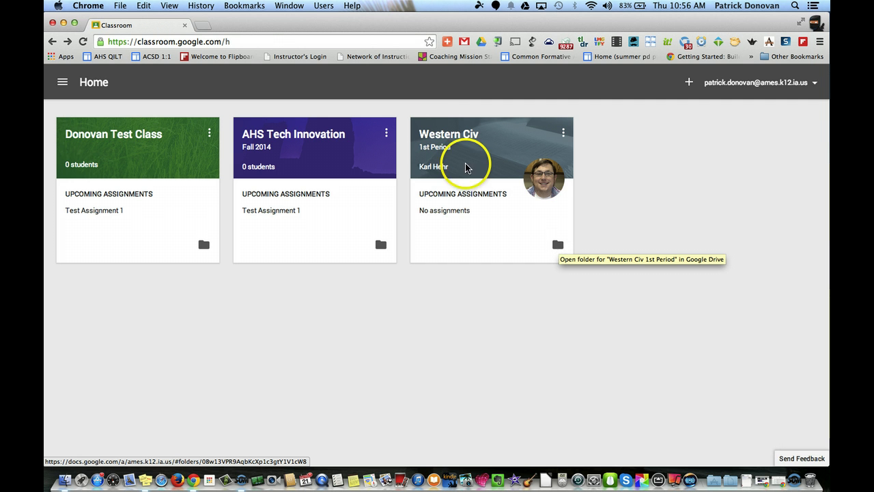
- Open the Western Civ class and examine the posts and assignments in its stream
left_click(460, 135)
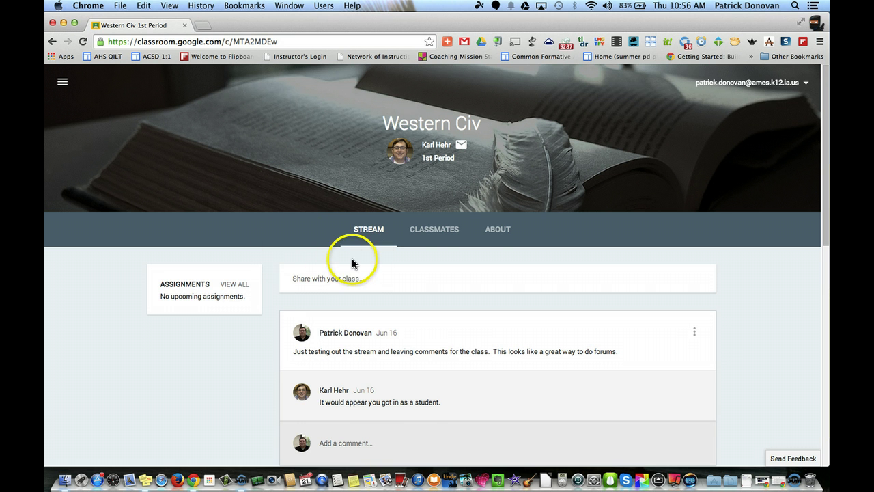
scroll(352, 264, "down", 1)
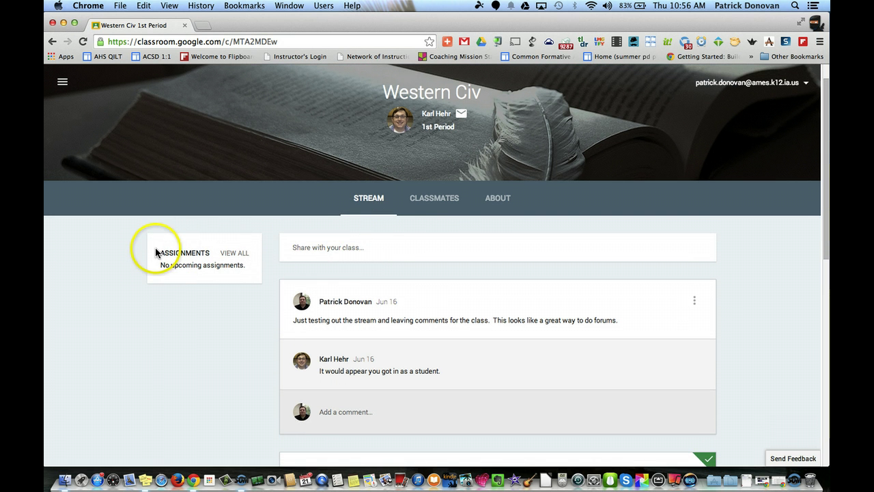
scroll(343, 256, "down", 10)
scroll(344, 256, "up", 2)
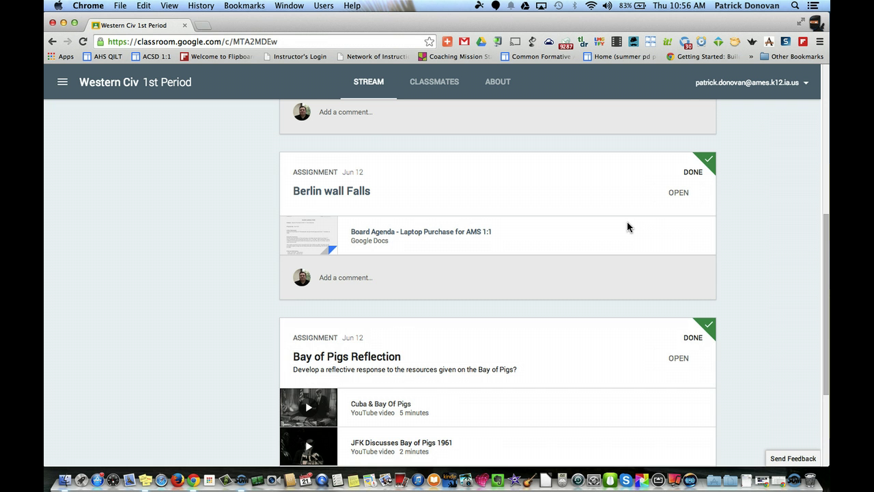
scroll(747, 273, "down", 5)
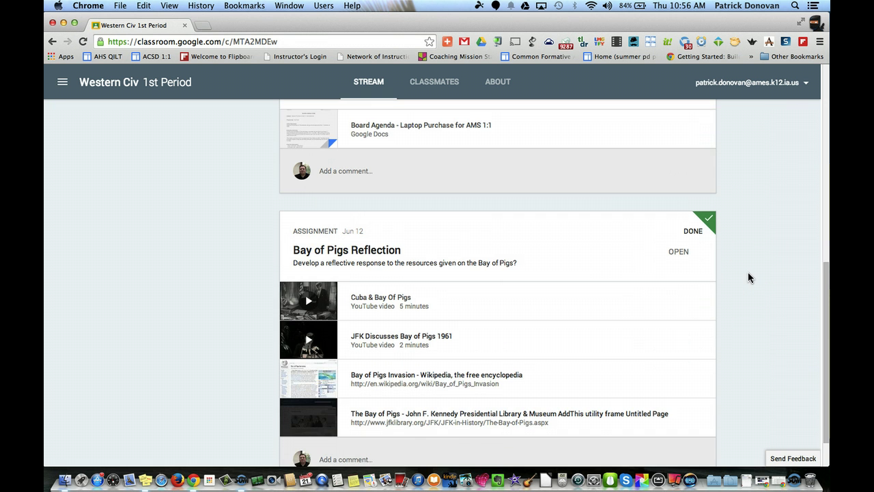
scroll(749, 277, "up", 7)
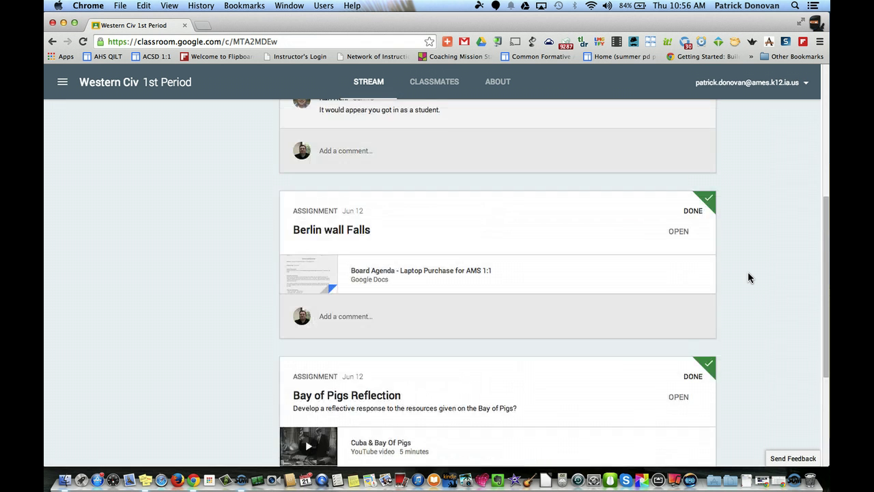
scroll(748, 274, "down", 2)
left_click(693, 185)
left_click(693, 355)
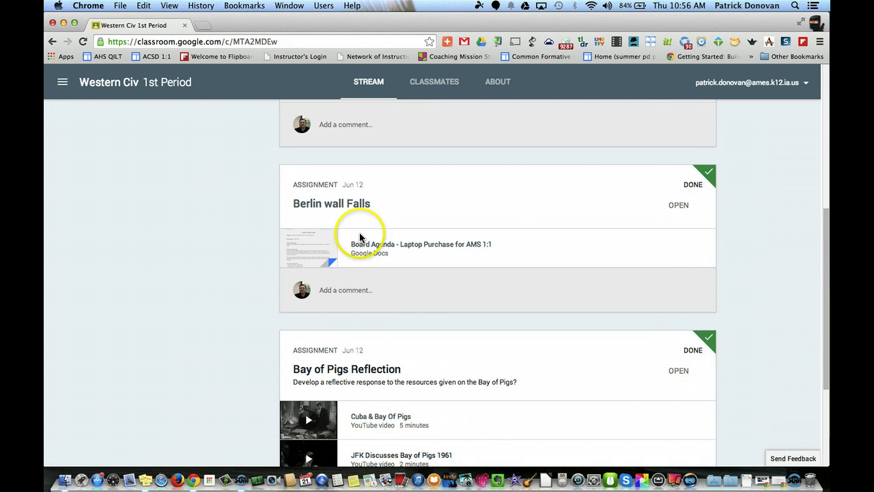
- Open the Berlin wall Falls assignment from the stream and unsubmit it without a private note
left_click(336, 203)
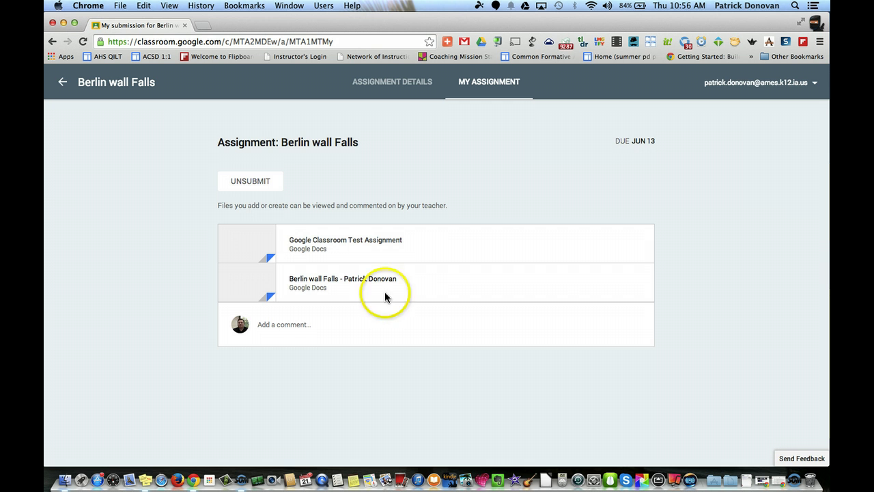
left_click(244, 182)
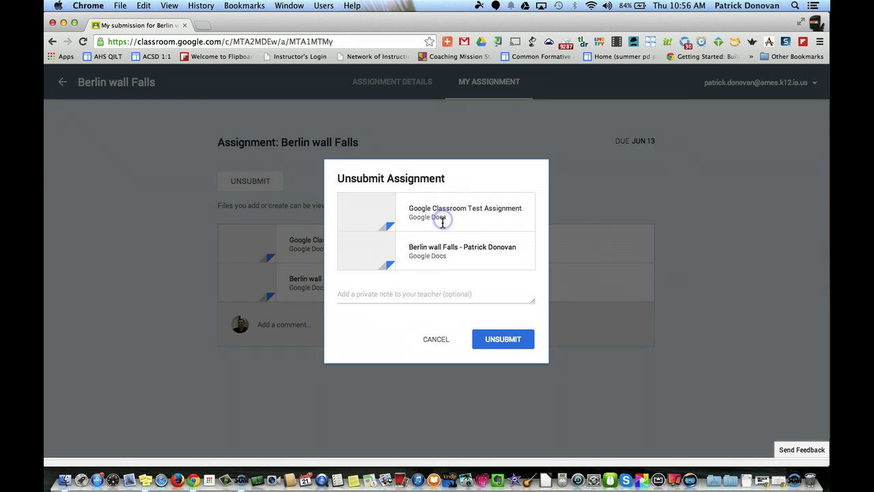
left_click(511, 338)
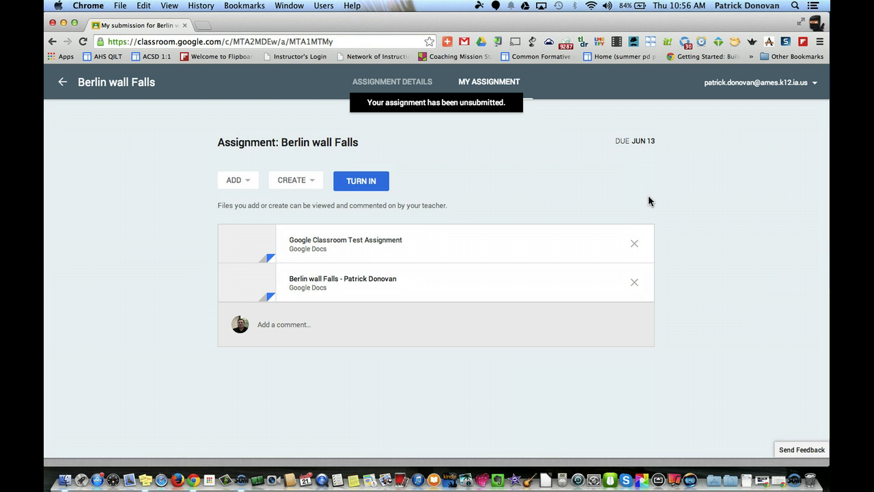
left_click(607, 209)
left_click(584, 199)
left_click(540, 180)
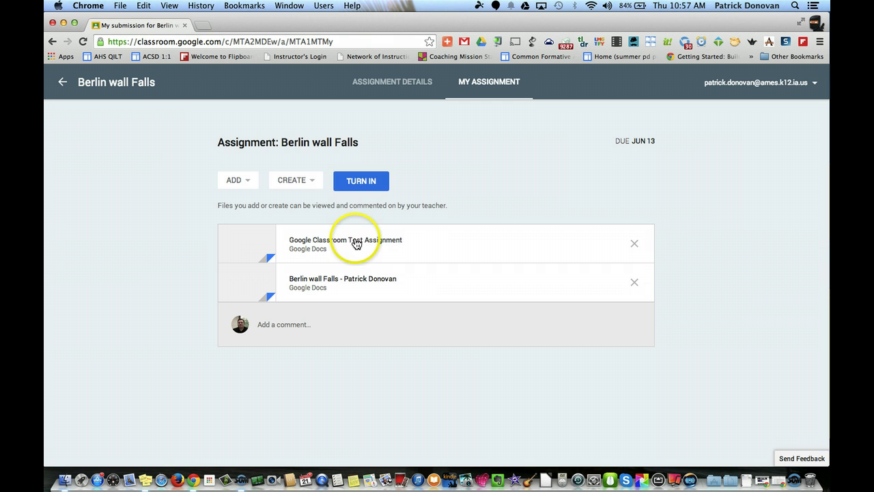
- Open the attached Berlin wall Falls document, inspect its turn-in option, and return to the submission page
left_click(354, 285)
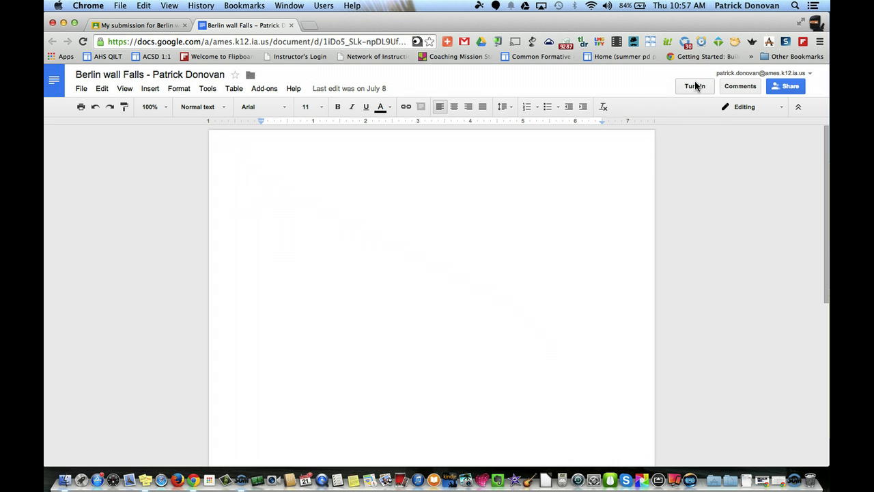
left_click(136, 25)
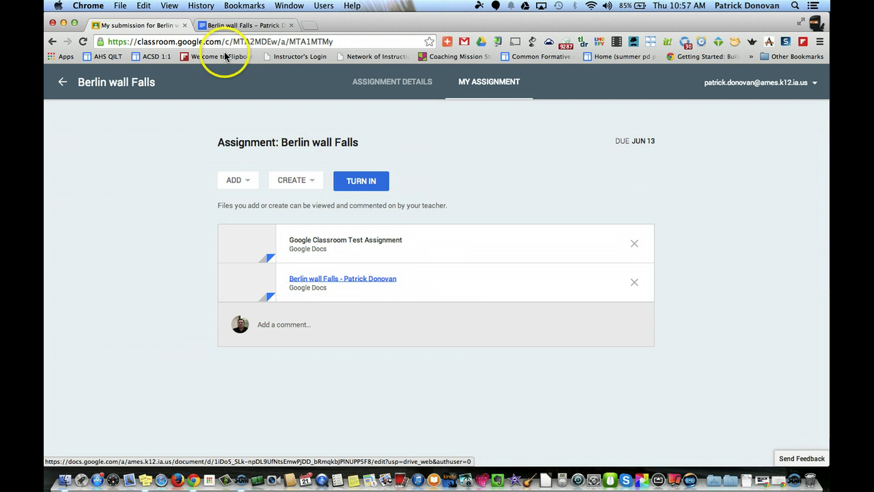
left_click(230, 27)
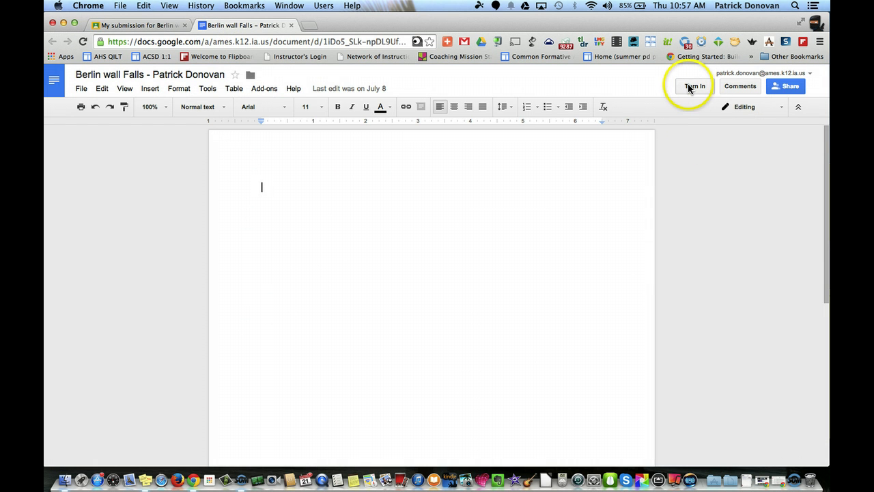
left_click(118, 25)
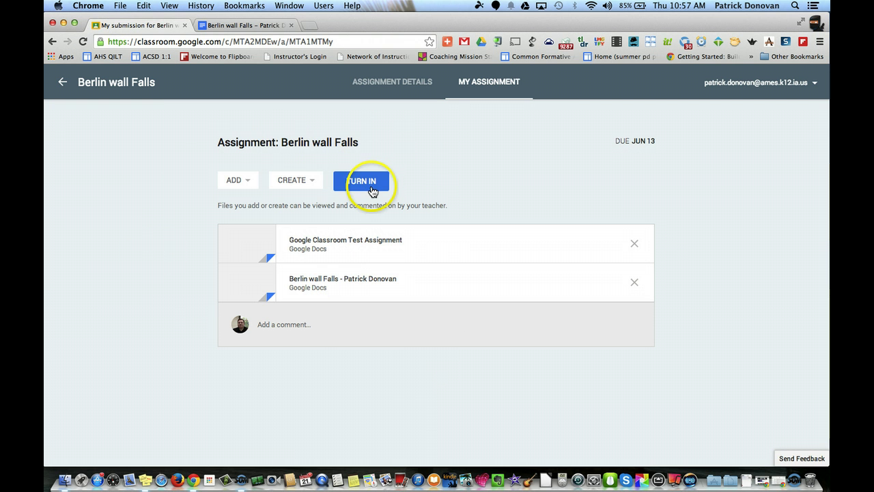
left_click(249, 181)
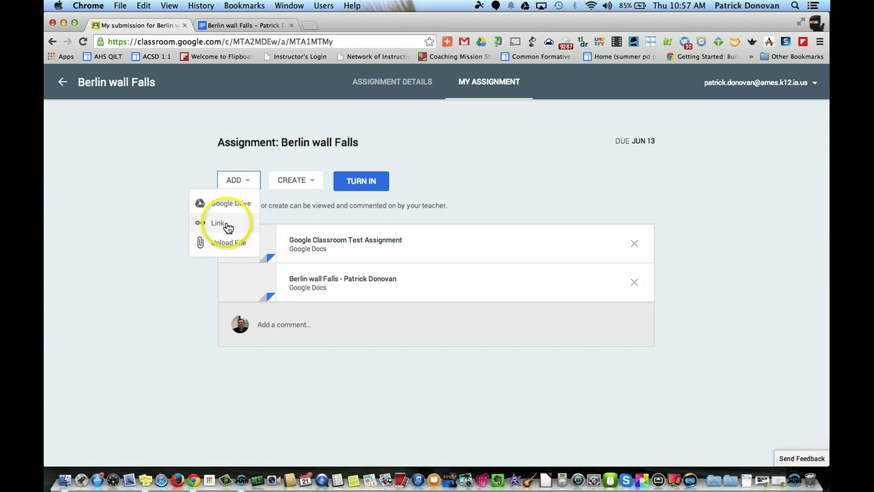
left_click(193, 168)
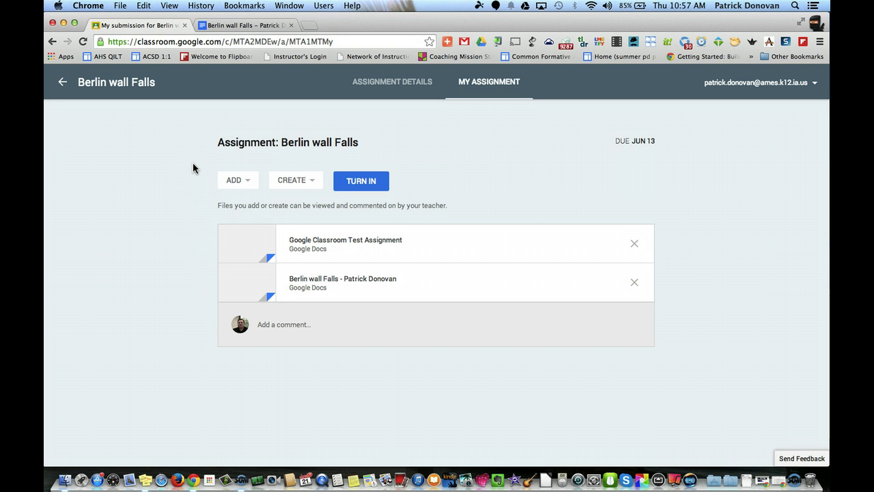
left_click(308, 182)
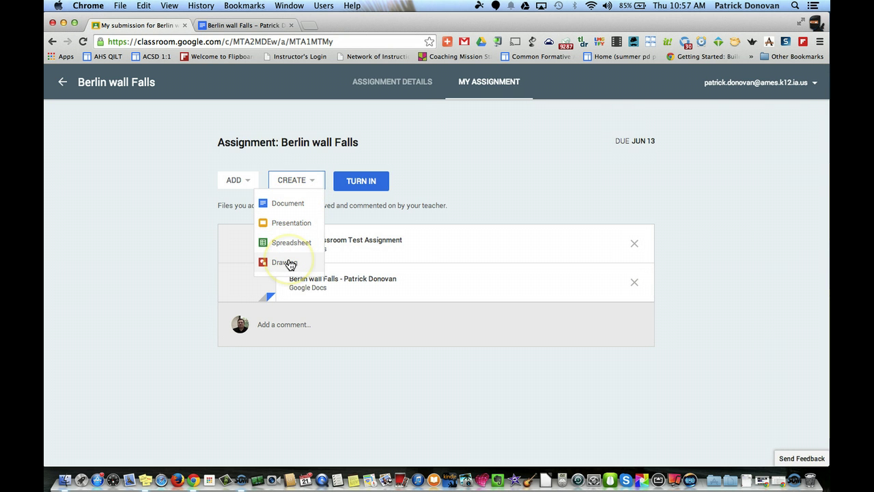
left_click(431, 192)
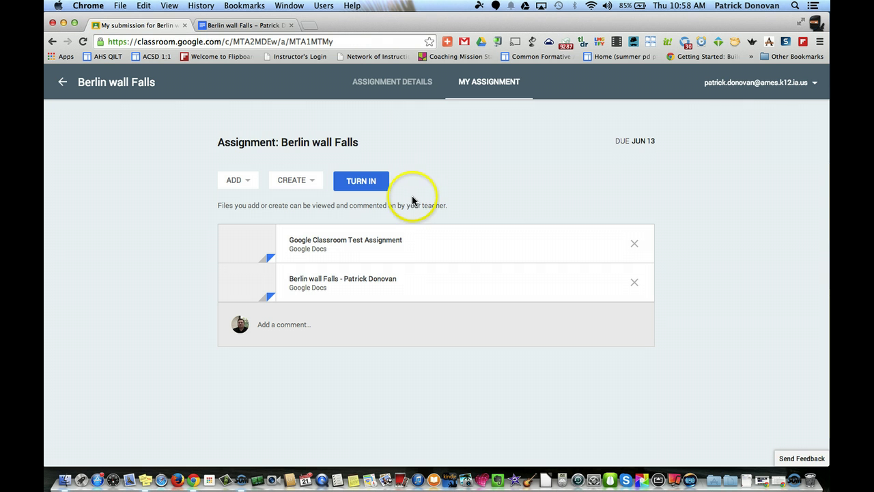
- Turn in the Berlin wall Falls assignment from its attached document, leaving the private note to the teacher empty
left_click(241, 28)
left_click(696, 87)
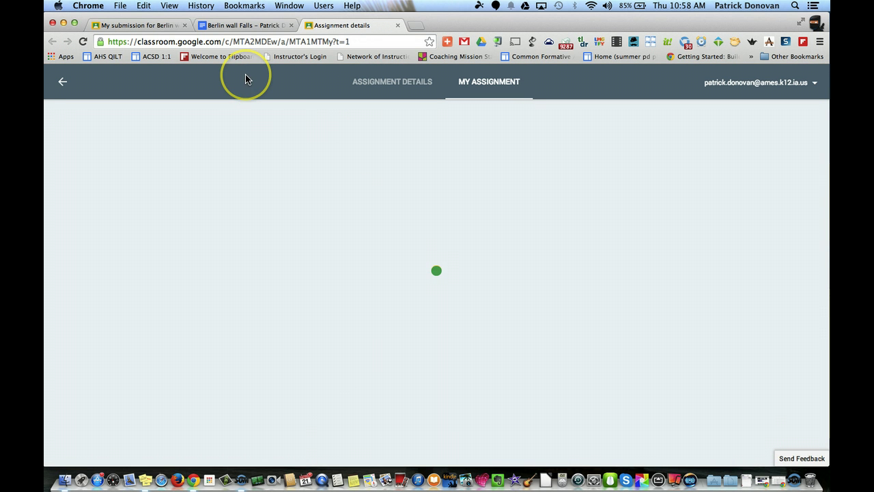
left_click(184, 25)
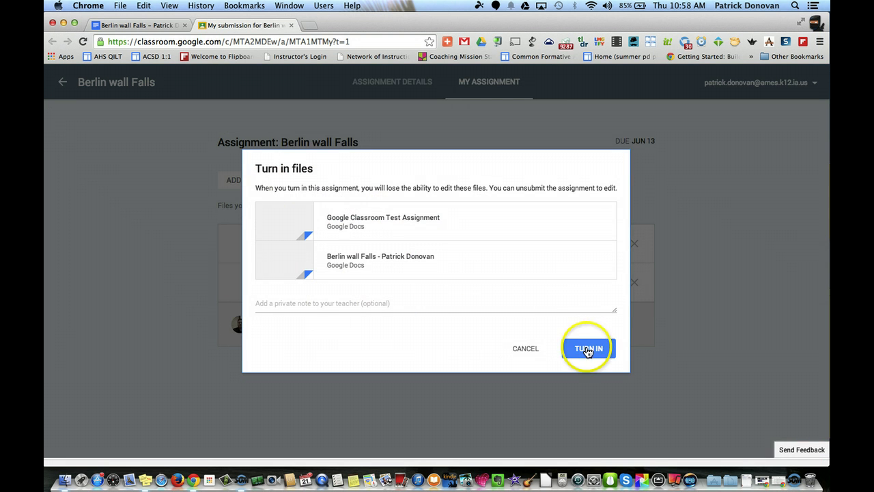
left_click(384, 306)
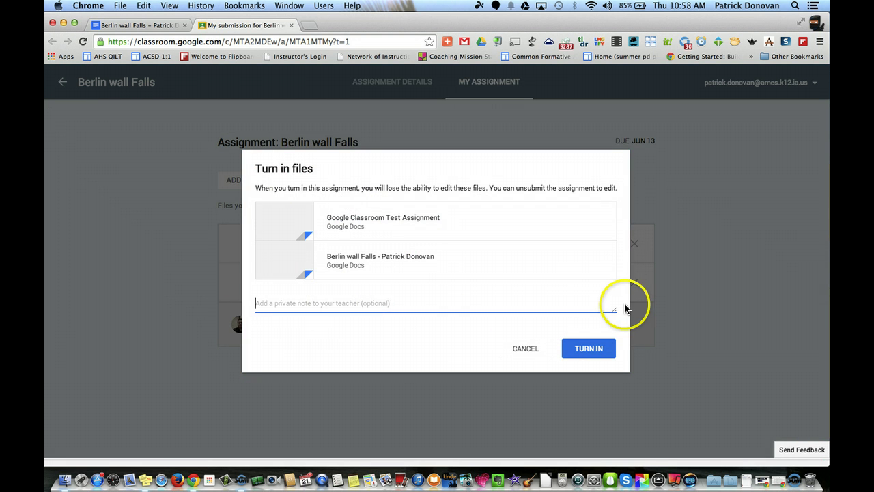
left_click(604, 350)
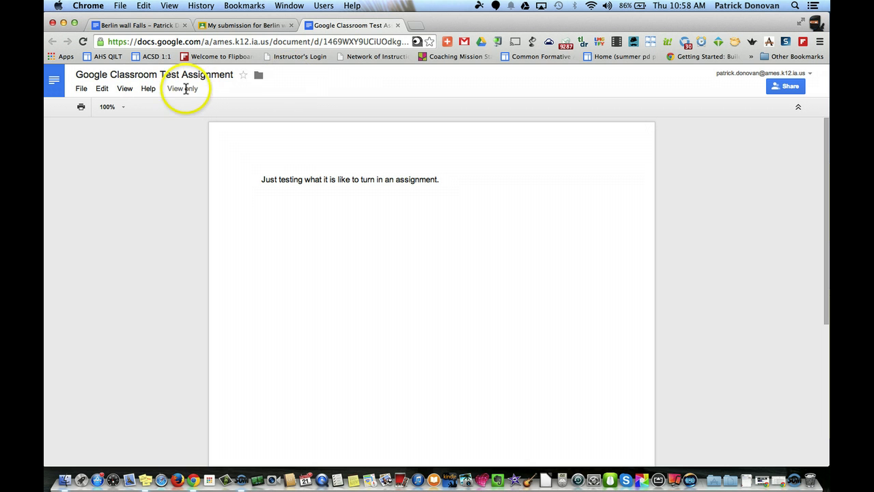
- Check whether the submitted Google Classroom Test Assignment document can be edited, close it, and view the assignment details
left_click(362, 179)
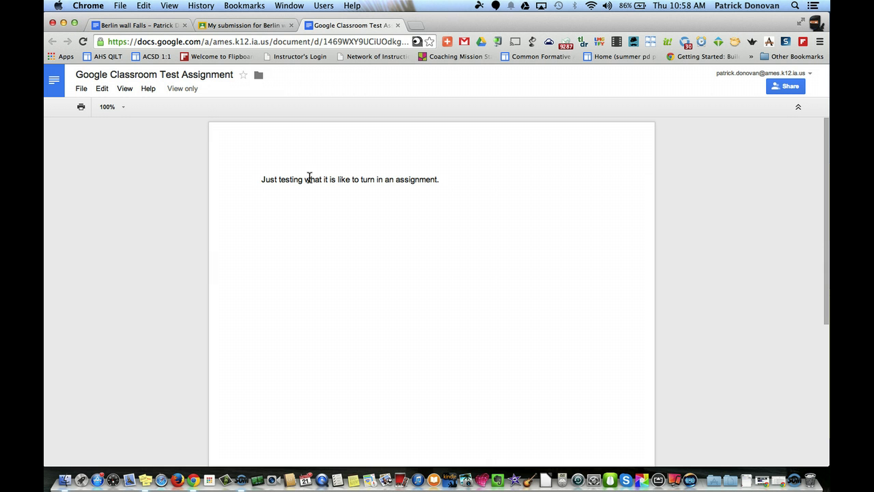
left_click(398, 25)
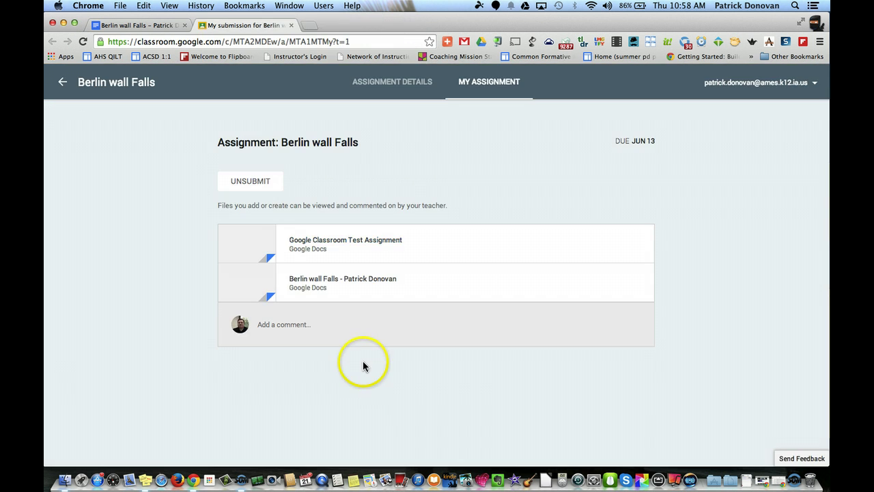
left_click(406, 86)
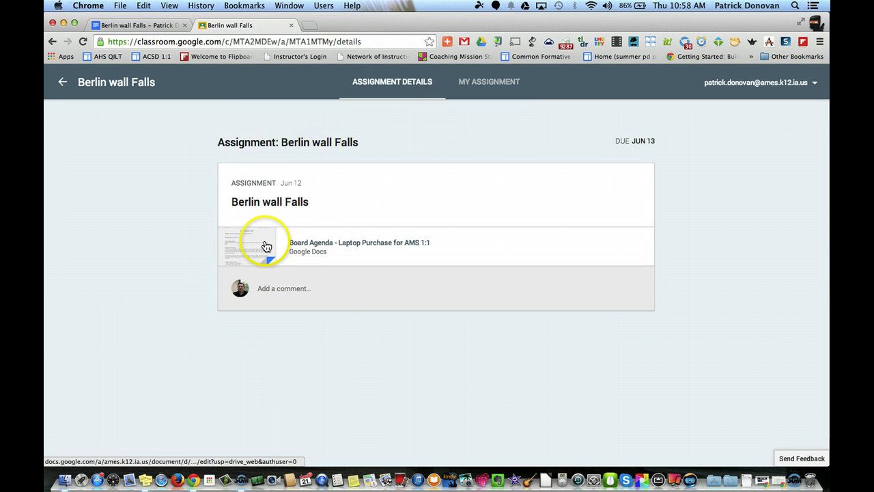
- Go back to the Western Civ class and view its classmates list and About information
left_click(63, 82)
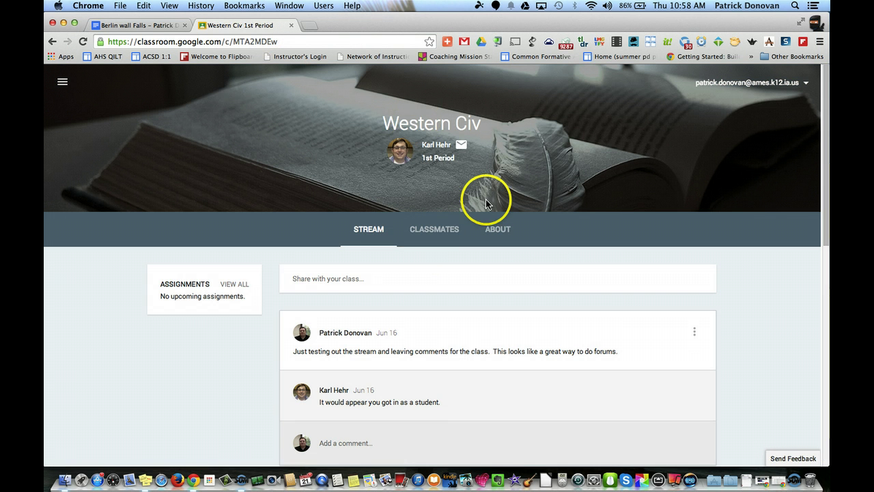
left_click(439, 231)
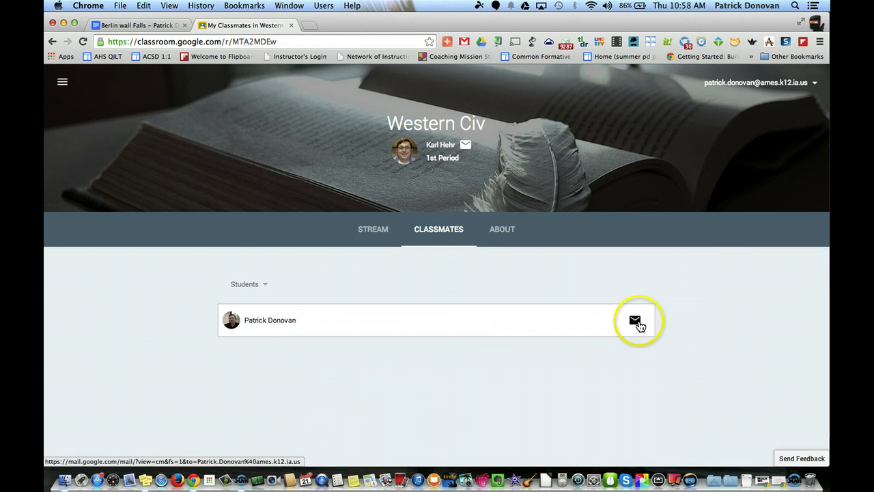
left_click(504, 231)
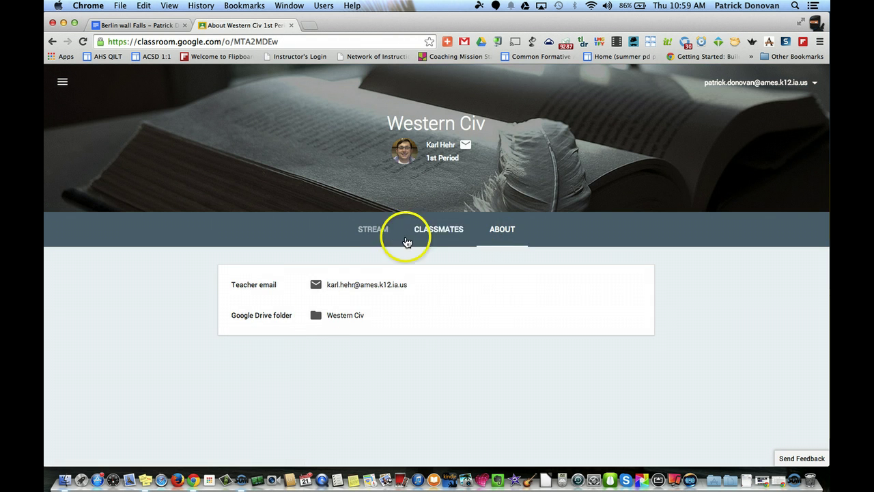
- Return to the class stream and reopen the Berlin wall Falls submission
left_click(374, 231)
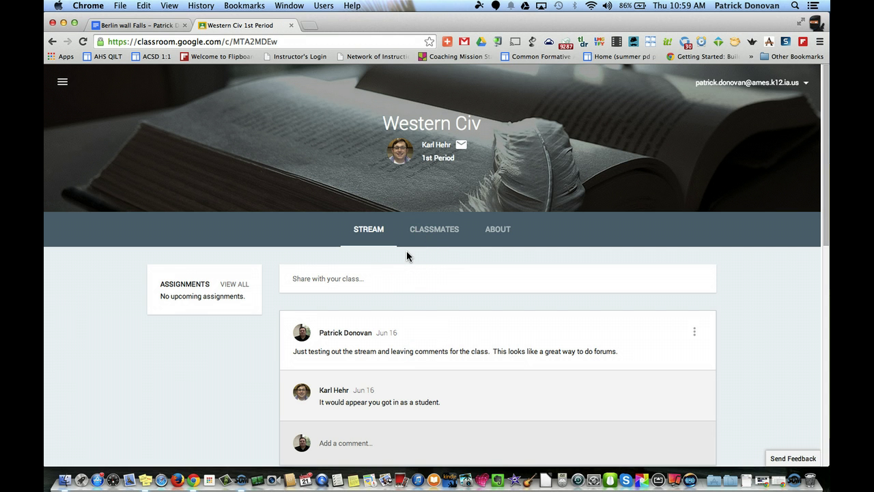
scroll(406, 256, "down", 2)
scroll(254, 398, "down", 6)
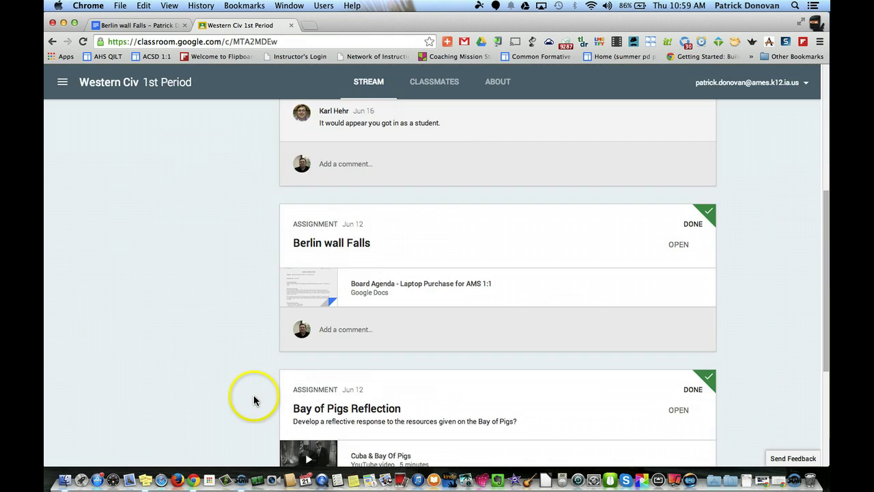
scroll(361, 326, "down", 2)
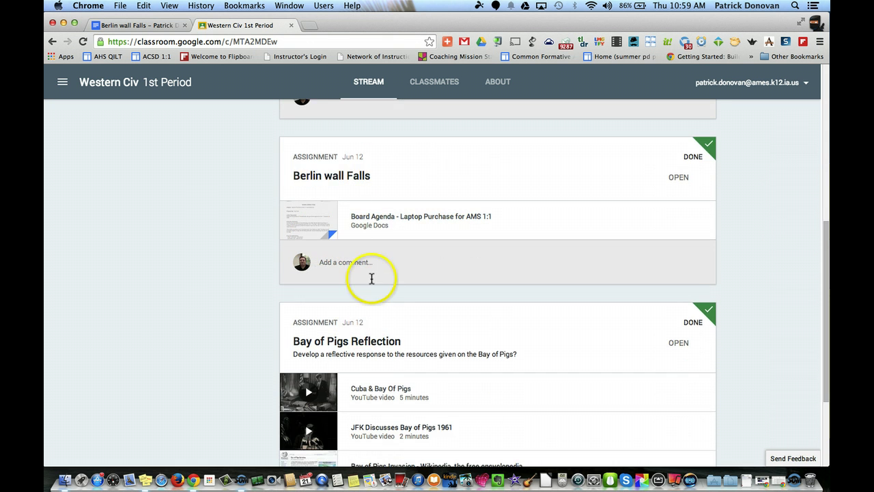
left_click(327, 179)
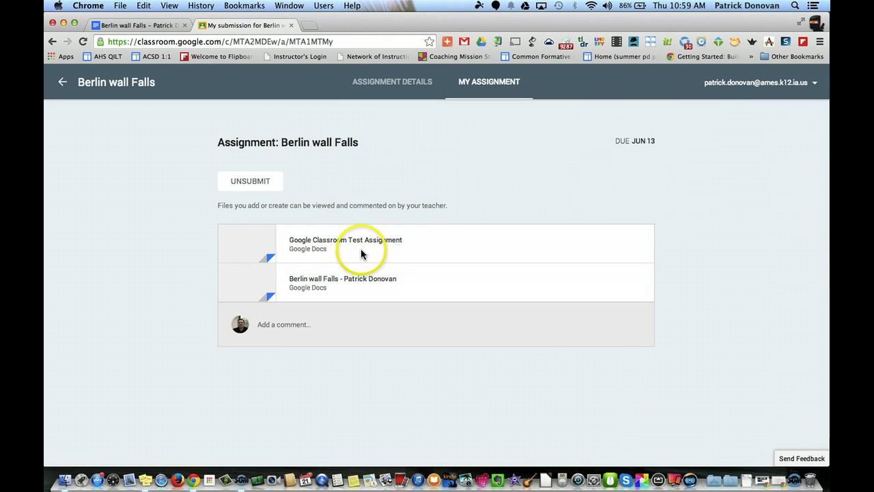